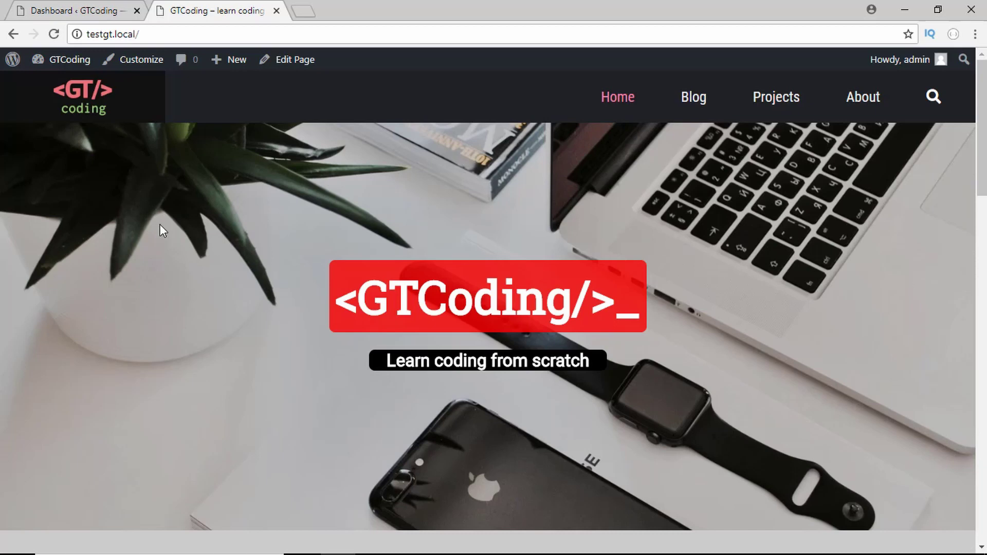
Switch from the GTCoding homepage to the 'Dashboard « GTCoding' admin tab.
{"action": "left_click", "coordinate": [79, 7]}
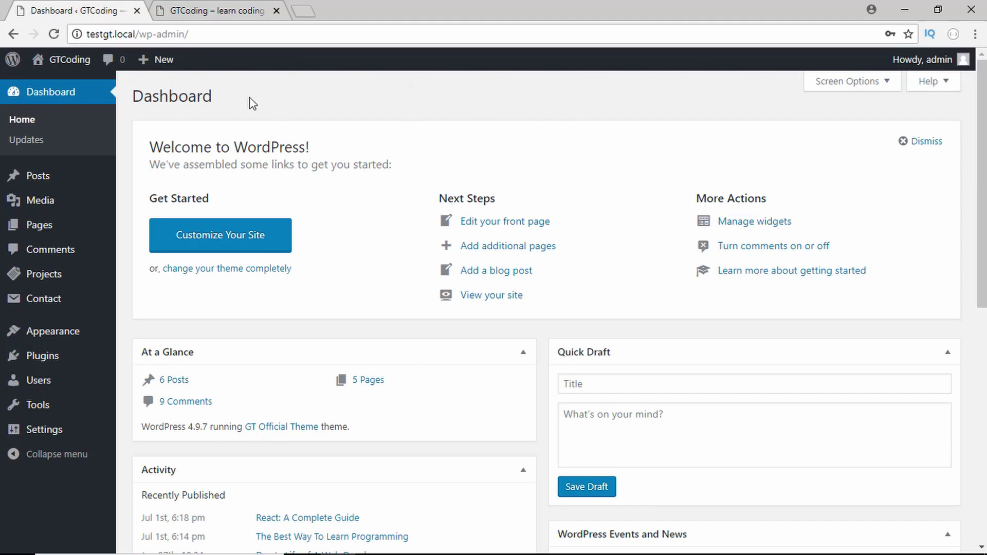
Go back and bring up the admin list of all posts.
{"action": "key", "text": "alt+Left"}
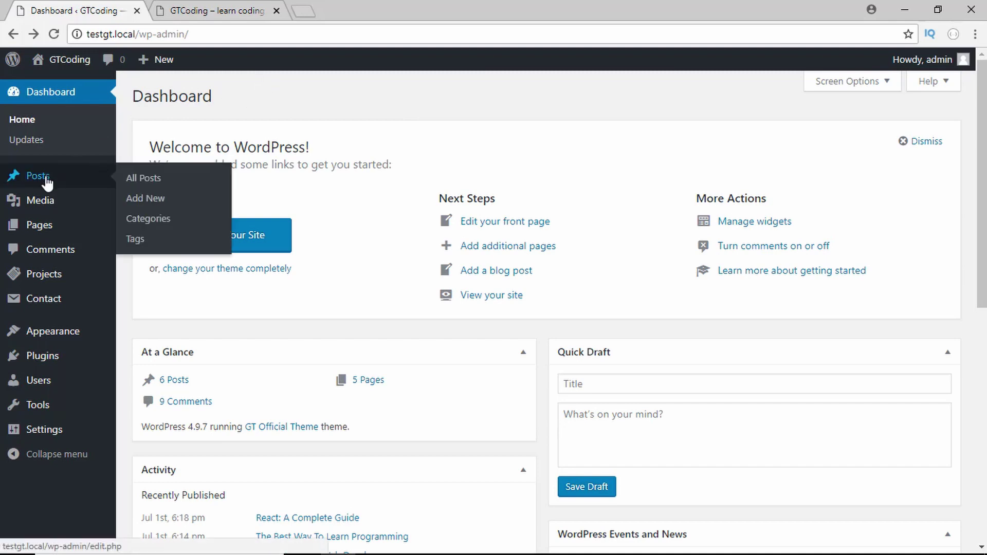
{"action": "left_click", "coordinate": [46, 179]}
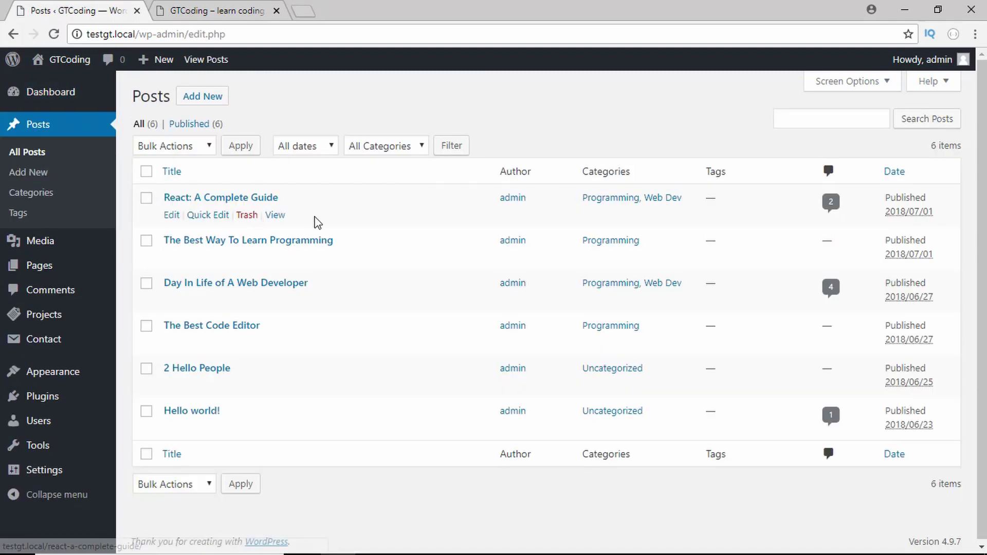
{"action": "scroll", "coordinate": [316, 220], "scroll_direction": "down", "scroll_amount": 1}
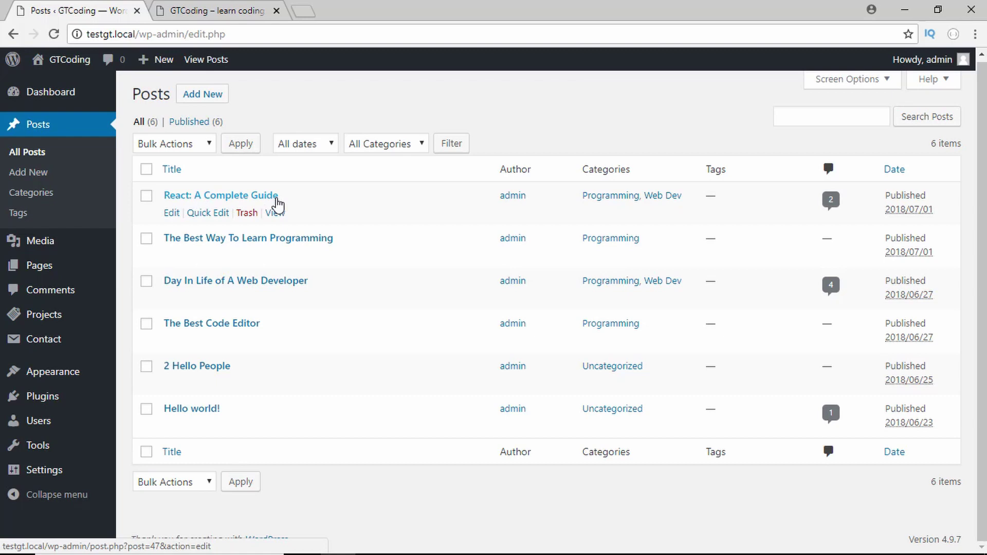
Check the live Blog page, then open React: A Complete Guide in the post editor.
{"action": "left_click", "coordinate": [216, 10]}
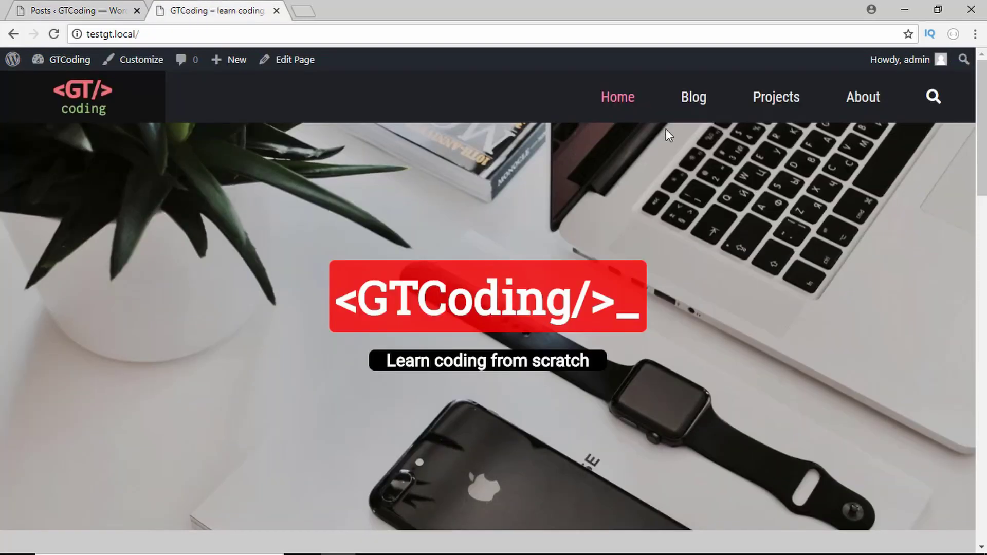
{"action": "left_click", "coordinate": [695, 103]}
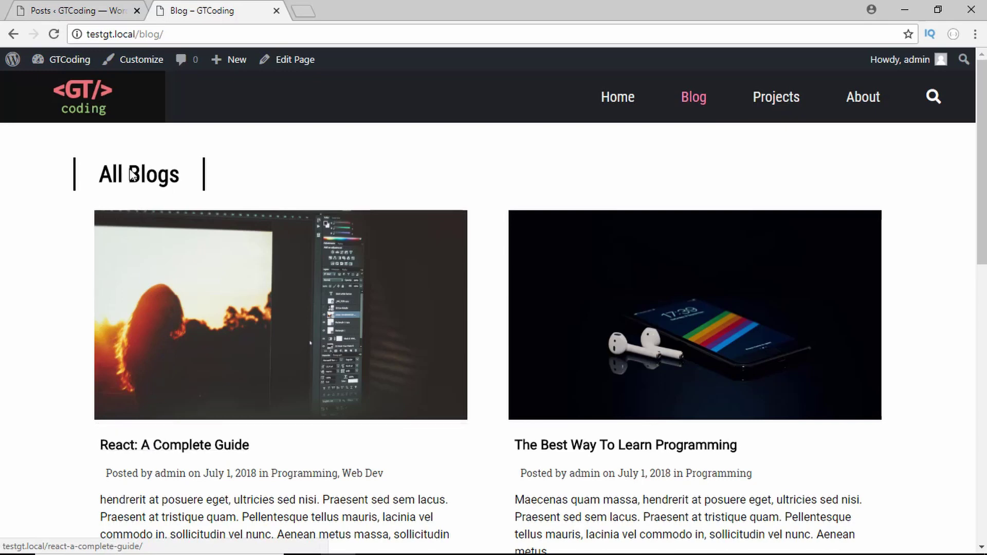
{"action": "left_click", "coordinate": [105, 9]}
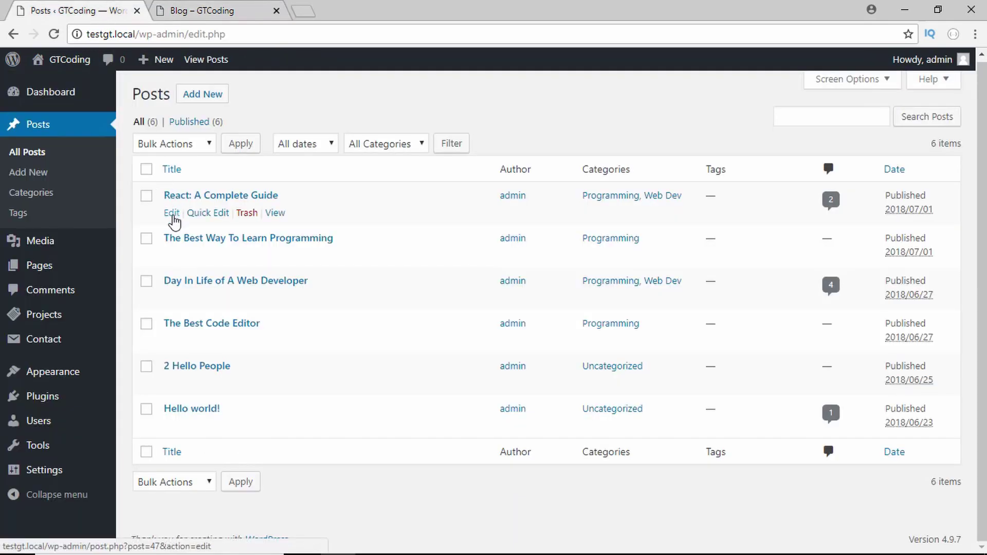
{"action": "left_click", "coordinate": [172, 215]}
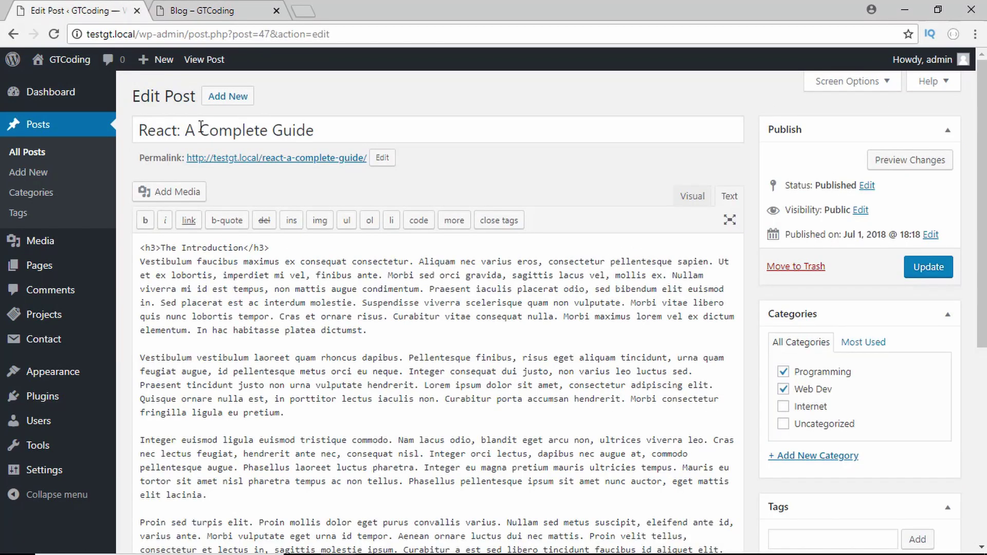
Retitle the post 'React JS: A Complete Guide' and update it.
{"action": "left_click_drag", "start_coordinate": [200, 127], "coordinate": [361, 119]}
{"action": "left_click", "coordinate": [316, 302]}
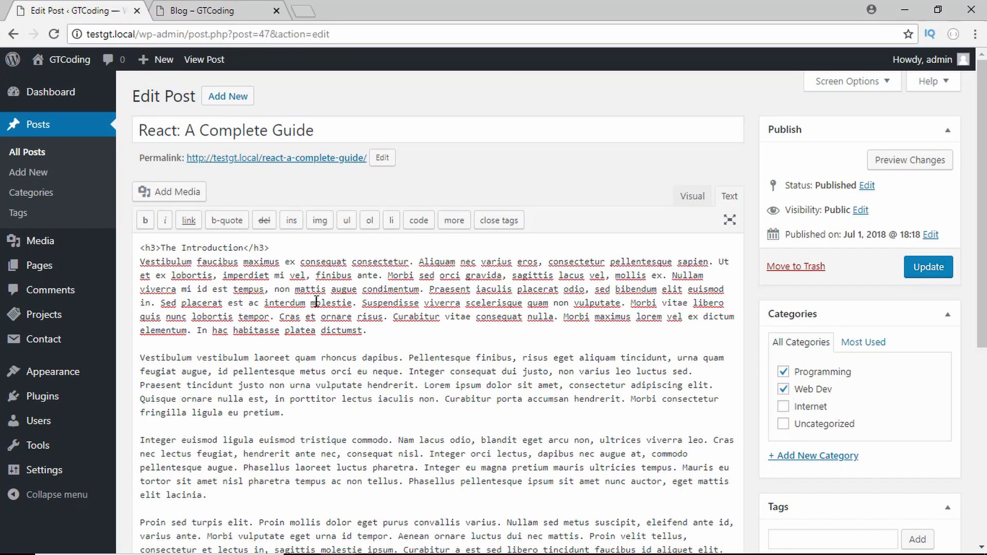
{"action": "scroll", "coordinate": [316, 302], "scroll_direction": "down", "scroll_amount": 5}
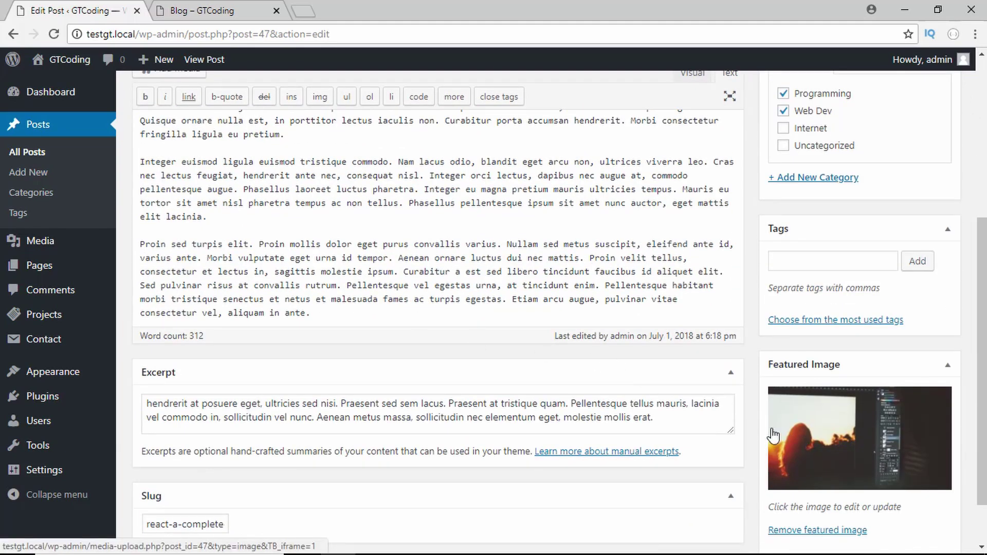
{"action": "scroll", "coordinate": [262, 353], "scroll_direction": "down", "scroll_amount": 2}
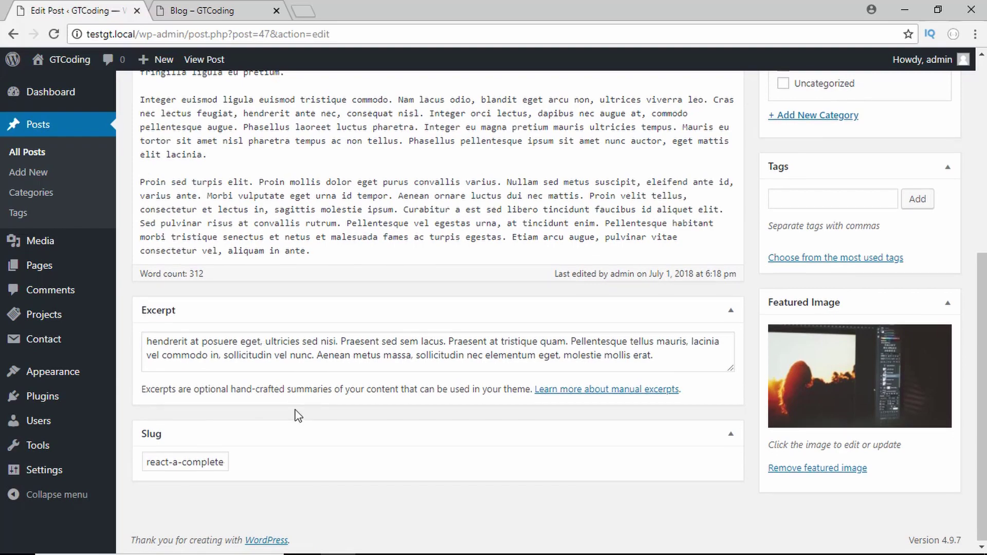
{"action": "scroll", "coordinate": [297, 415], "scroll_direction": "up", "scroll_amount": 6}
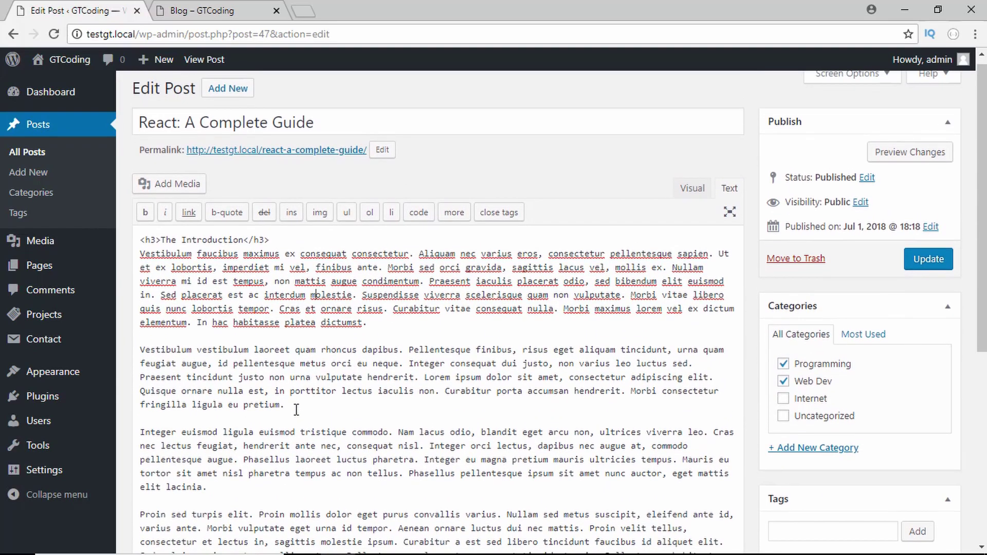
{"action": "scroll", "coordinate": [296, 409], "scroll_direction": "up", "scroll_amount": 1}
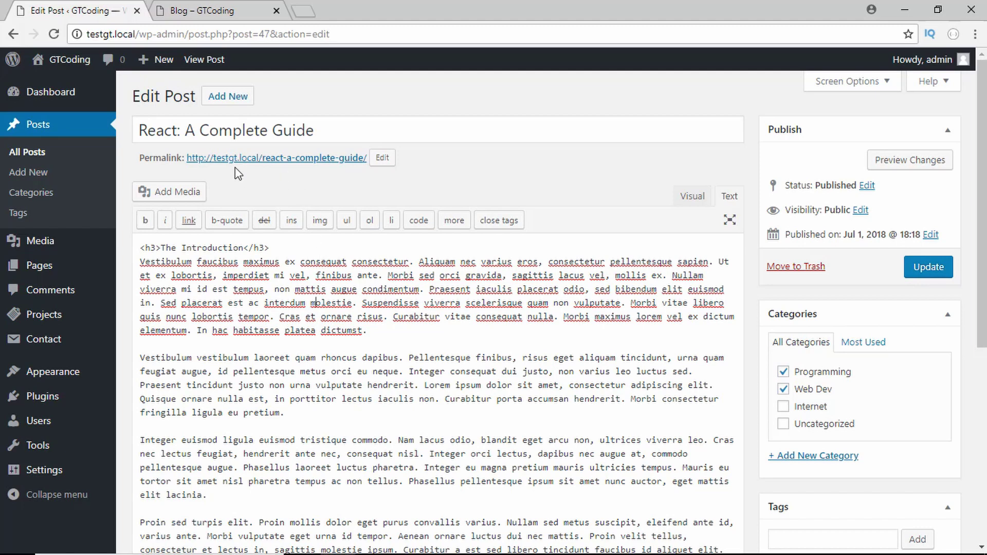
{"action": "left_click", "coordinate": [176, 133]}
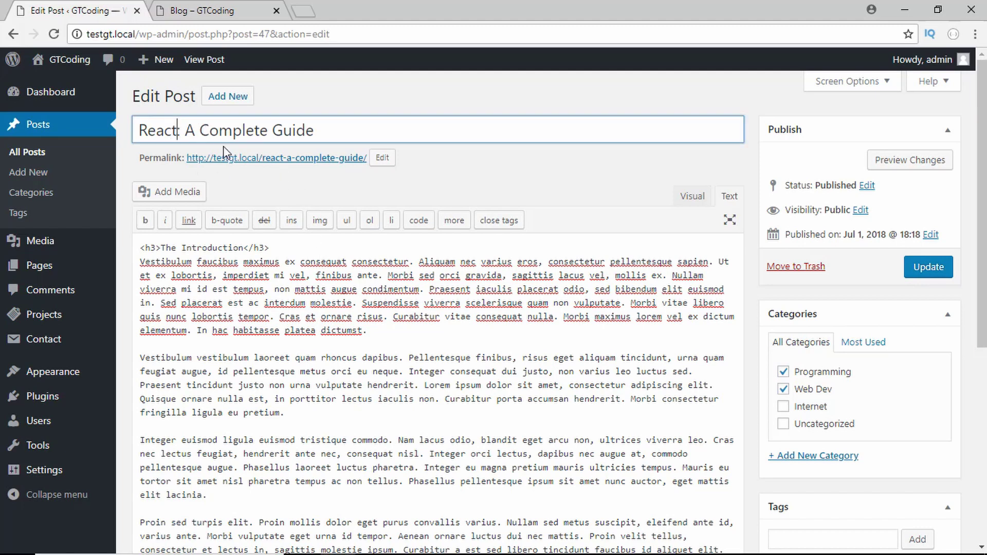
{"action": "type", "text": "JS"}
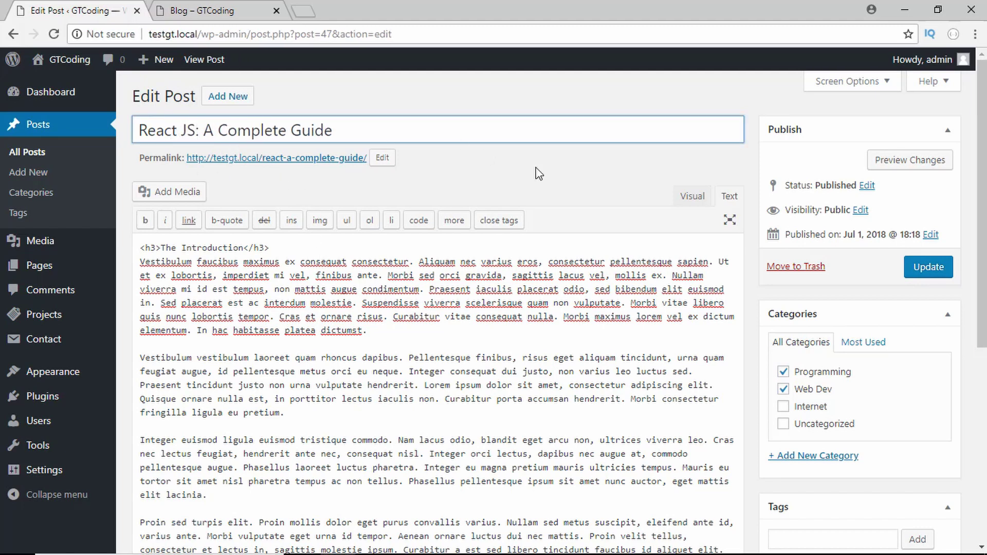
{"action": "left_click", "coordinate": [920, 265]}
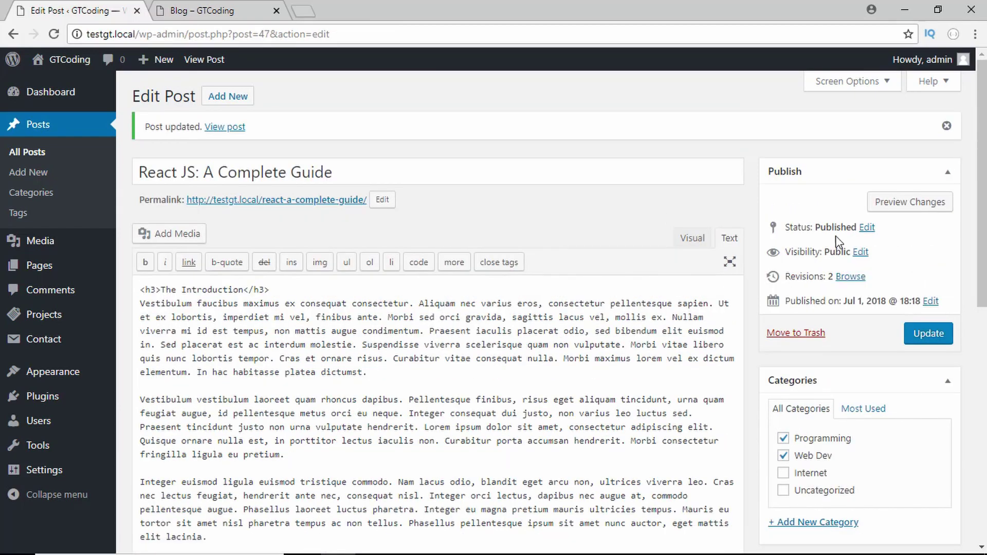
Reload the live Blog page to confirm the new title, then return to the editor.
{"action": "left_click", "coordinate": [198, 8]}
{"action": "left_click", "coordinate": [197, 35]}
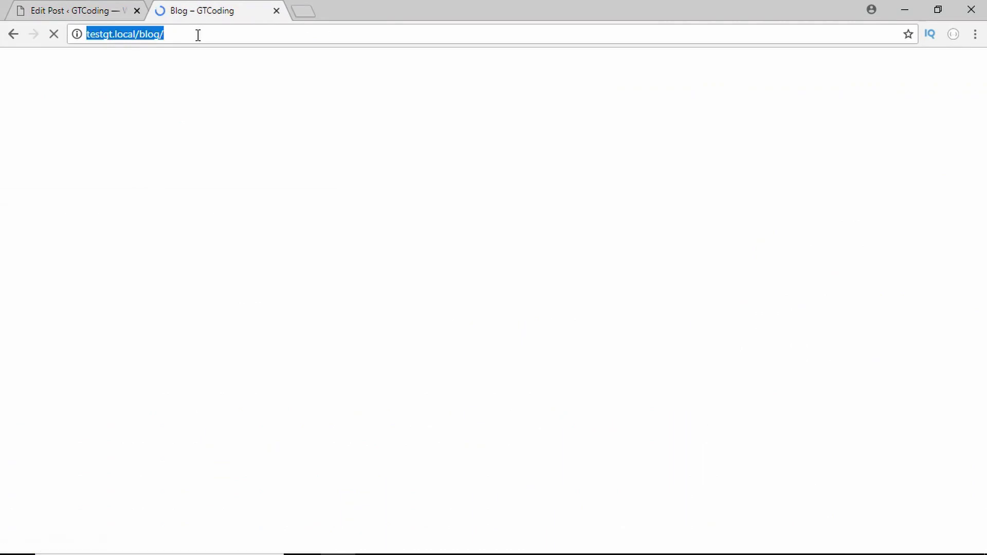
{"action": "key", "text": "Return"}
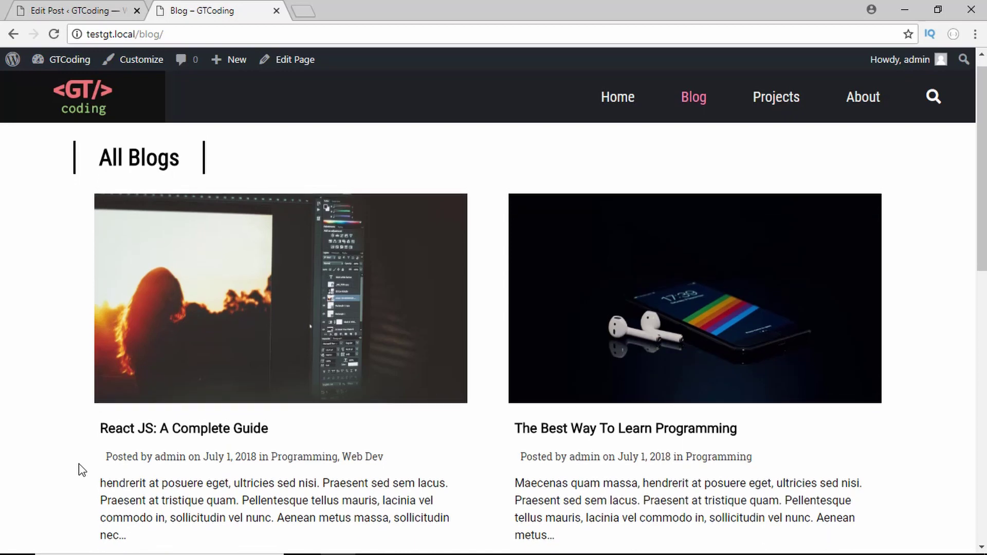
{"action": "left_click", "coordinate": [72, 9]}
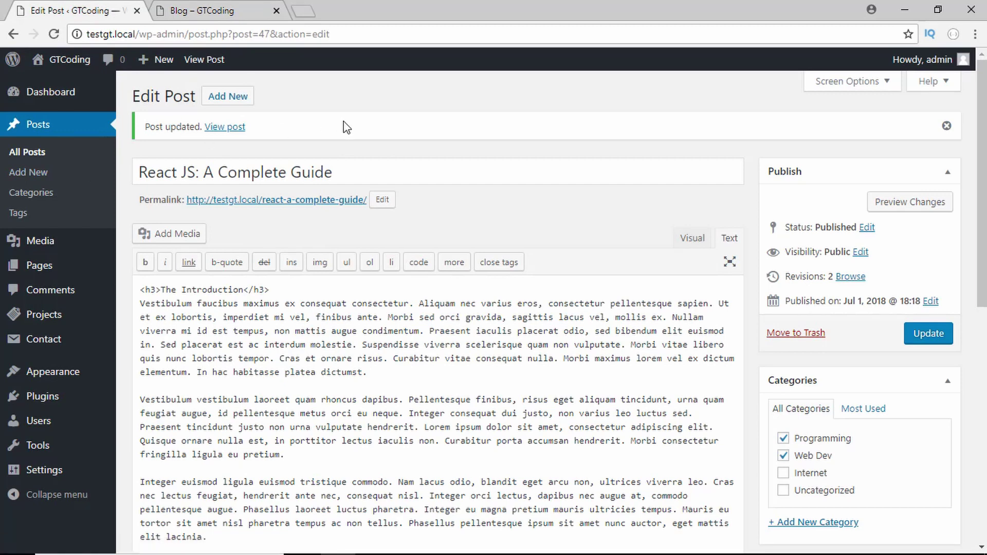
Browse the Posts, Pages and Projects lists, then load the site's Blog page.
{"action": "left_click", "coordinate": [43, 128]}
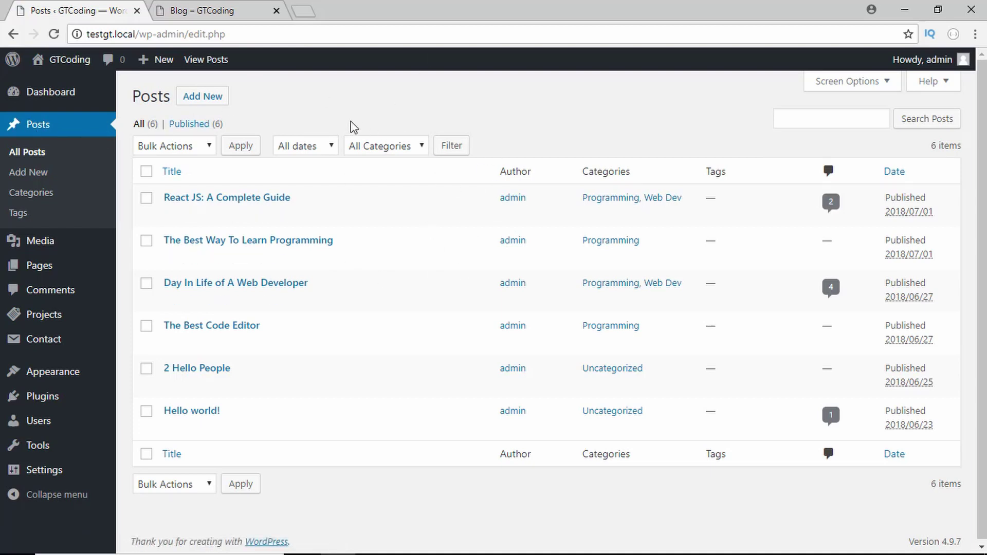
{"action": "left_click", "coordinate": [46, 273]}
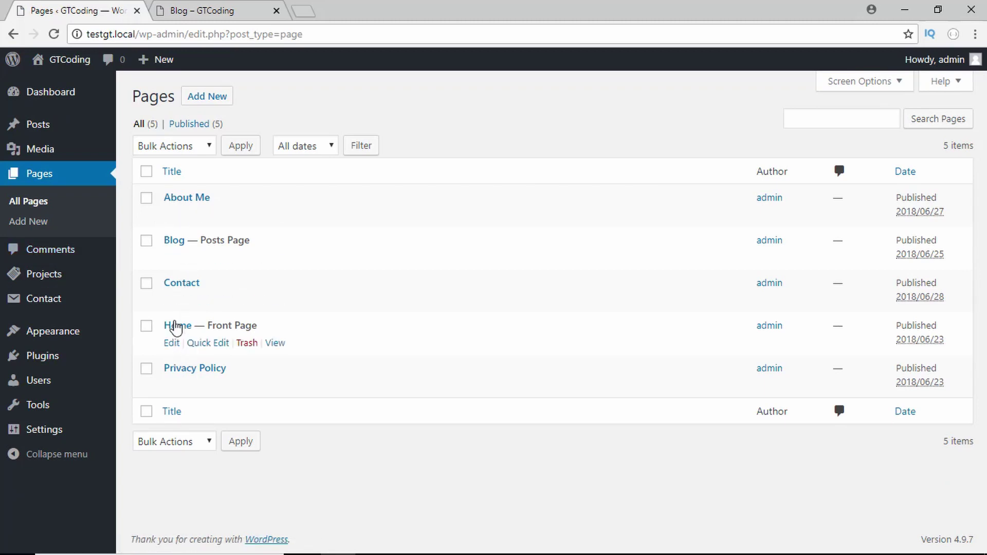
{"action": "mouse_move", "coordinate": [46, 282]}
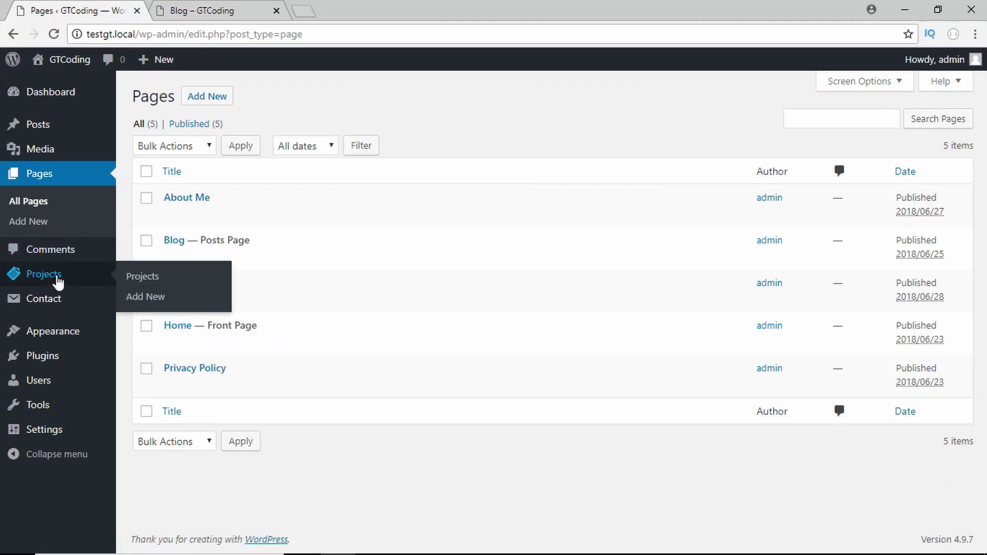
{"action": "left_click", "coordinate": [58, 283]}
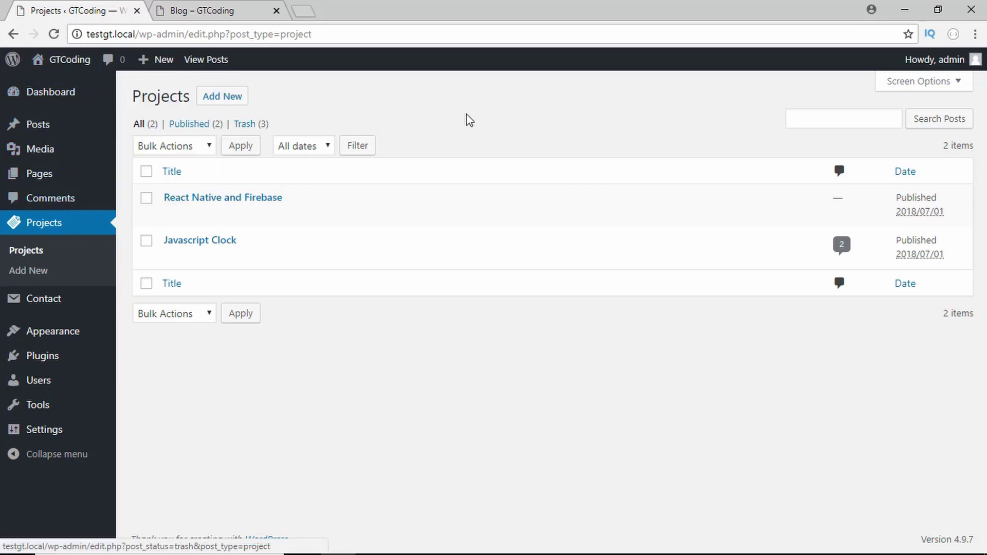
{"action": "left_click", "coordinate": [74, 65]}
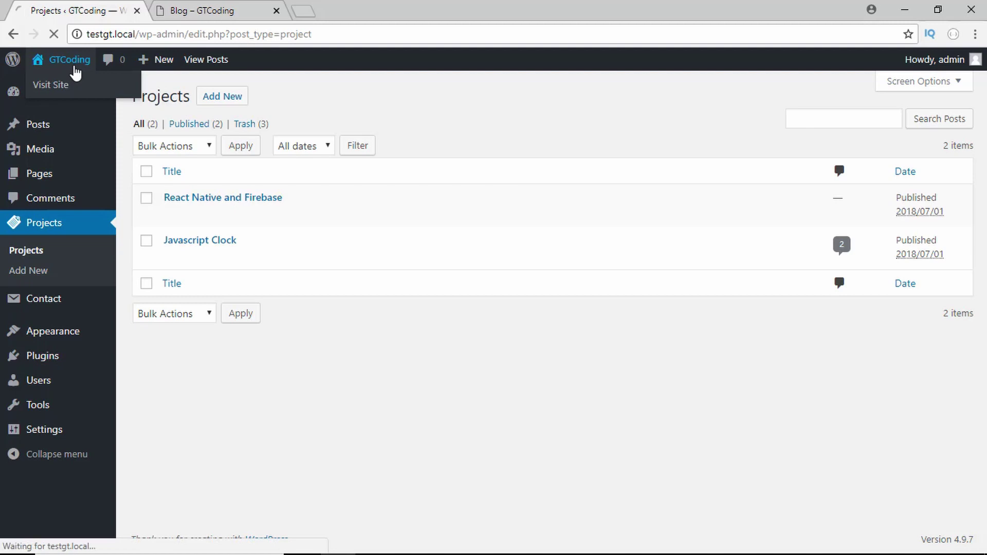
{"action": "left_click", "coordinate": [229, 7]}
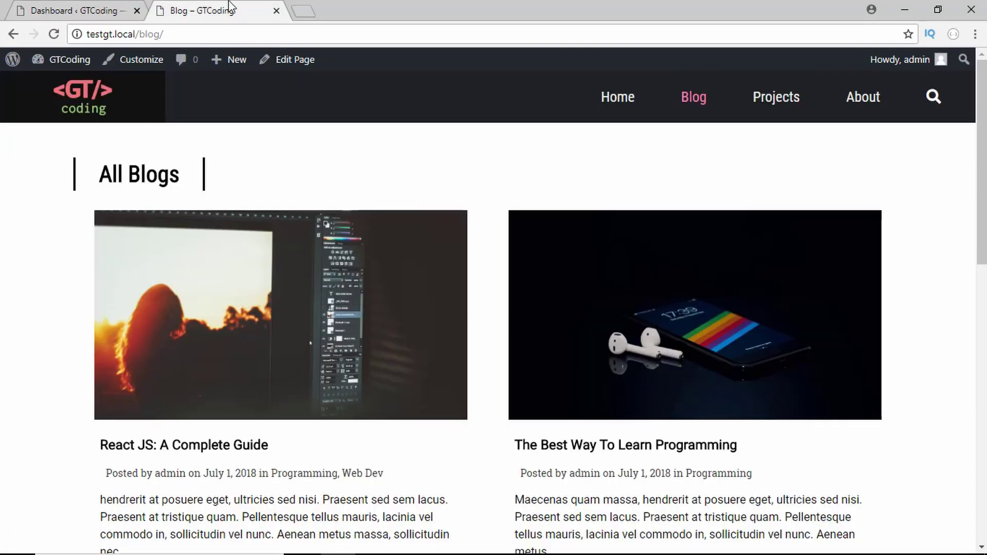
Select Roboto, Roboto Condensed and Roboto Slab in Google Fonts and copy their embed link tag.
{"action": "left_click", "coordinate": [620, 100]}
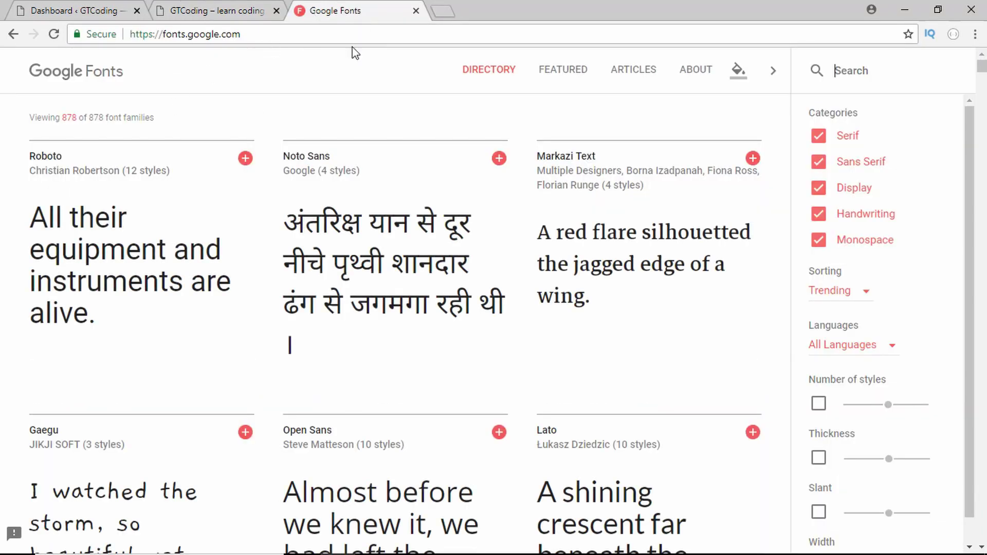
{"action": "type", "text": "roboto"}
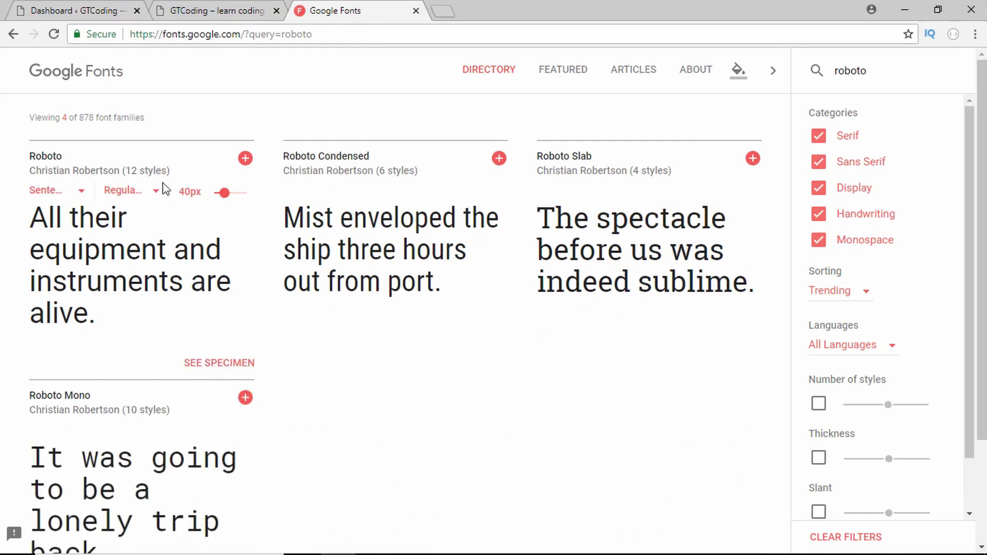
{"action": "left_click", "coordinate": [245, 160]}
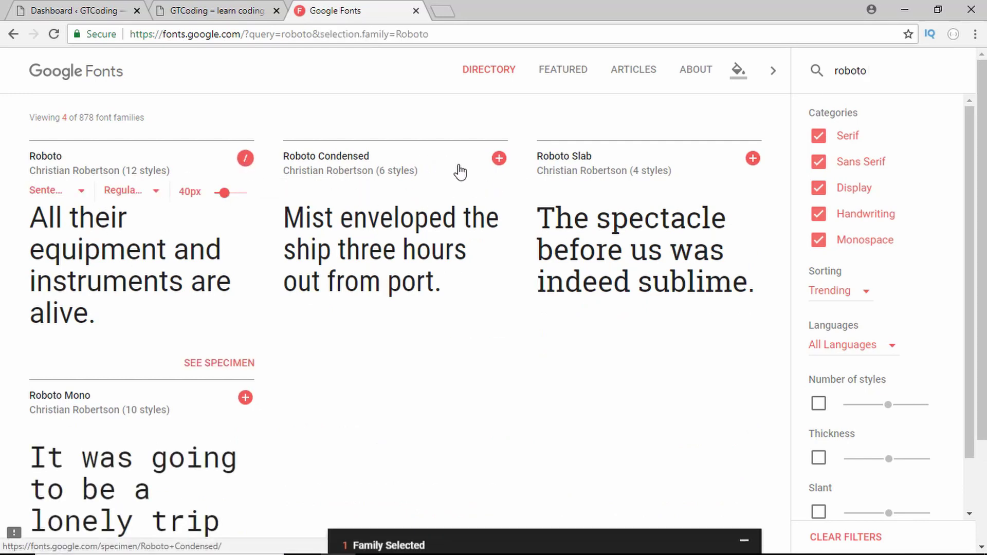
{"action": "left_click", "coordinate": [499, 161]}
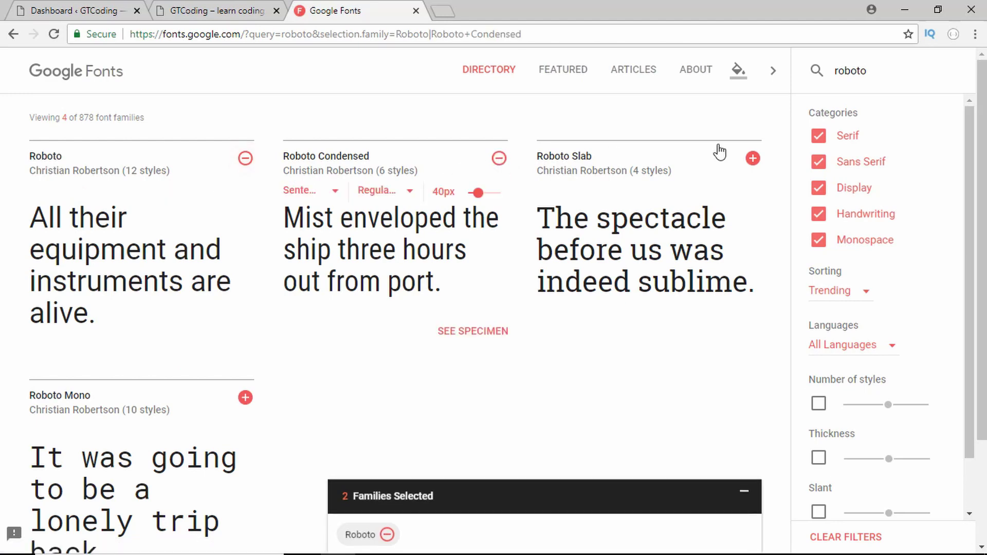
{"action": "left_click", "coordinate": [755, 160]}
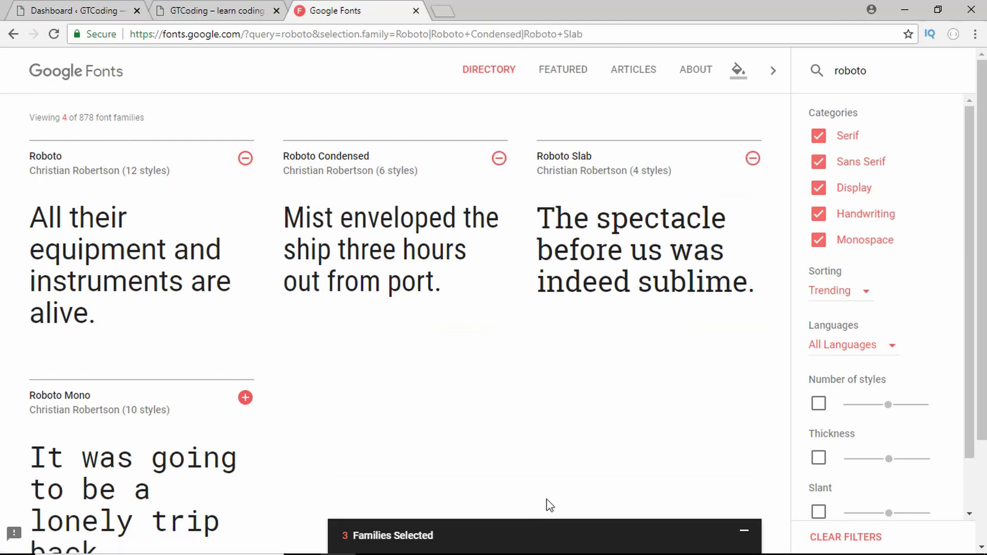
{"action": "left_click", "coordinate": [528, 542]}
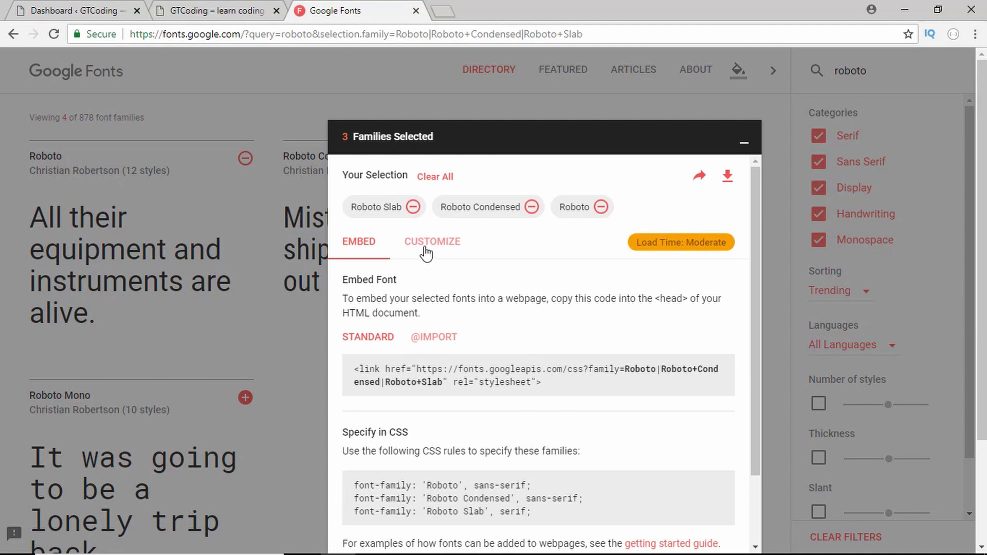
{"action": "left_click_drag", "start_coordinate": [355, 370], "coordinate": [550, 389]}
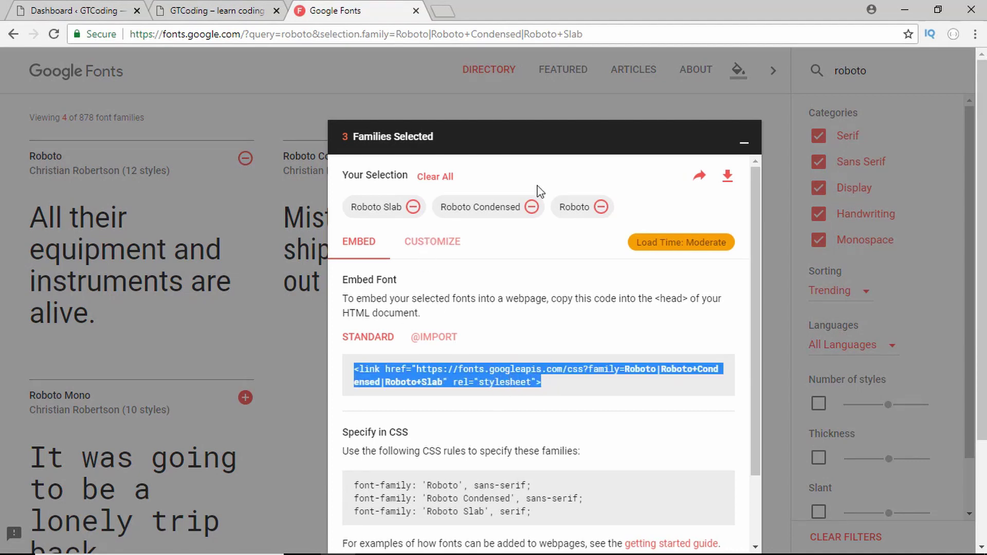
{"action": "key", "text": "ctrl+shift+Tab"}
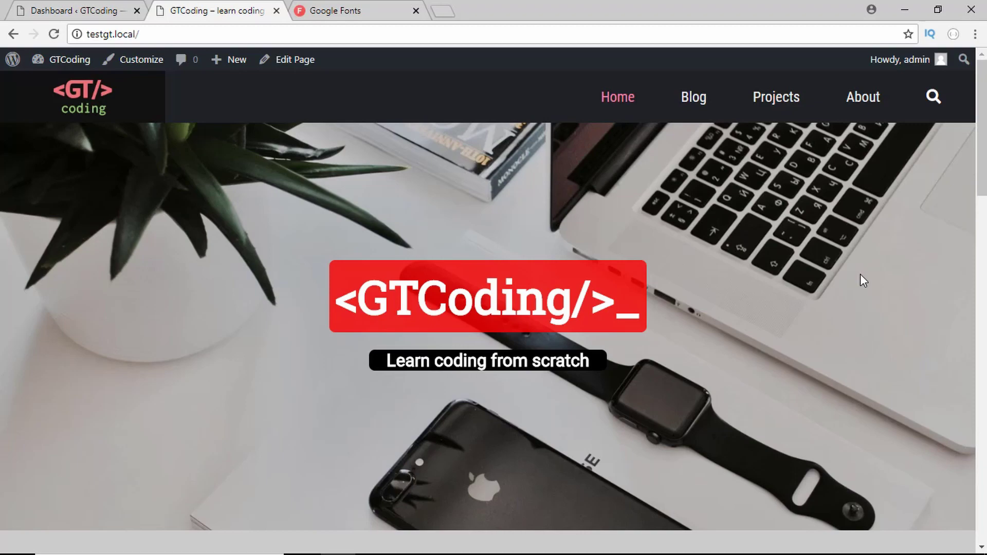
{"action": "scroll", "coordinate": [861, 277], "scroll_direction": "down", "scroll_amount": 5}
{"action": "scroll", "coordinate": [16, 285], "scroll_direction": "down", "scroll_amount": 3}
{"action": "scroll", "coordinate": [16, 284], "scroll_direction": "up", "scroll_amount": 3}
{"action": "scroll", "coordinate": [16, 284], "scroll_direction": "down", "scroll_amount": 2}
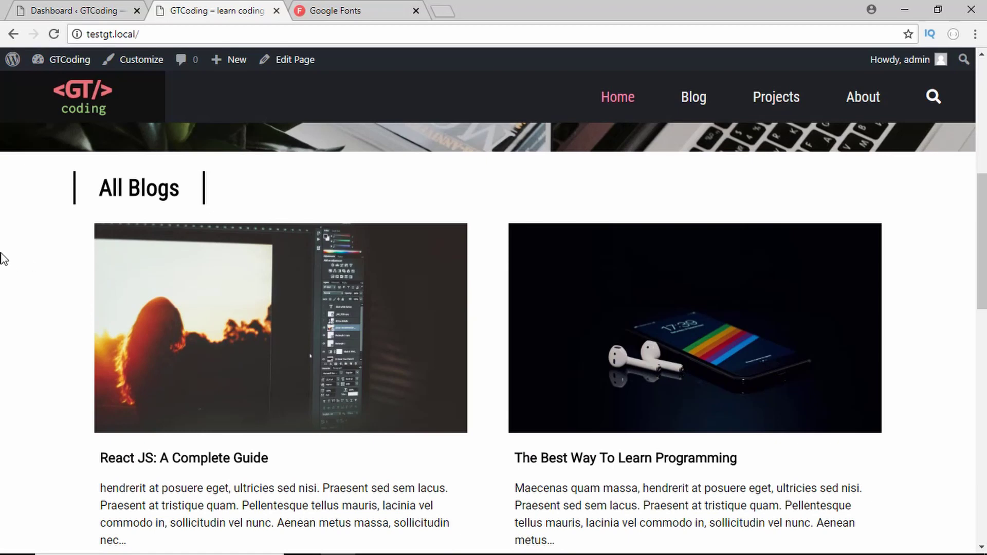
{"action": "scroll", "coordinate": [5, 257], "scroll_direction": "down", "scroll_amount": 3}
{"action": "scroll", "coordinate": [77, 354], "scroll_direction": "up", "scroll_amount": 3}
{"action": "scroll", "coordinate": [77, 354], "scroll_direction": "up", "scroll_amount": 1}
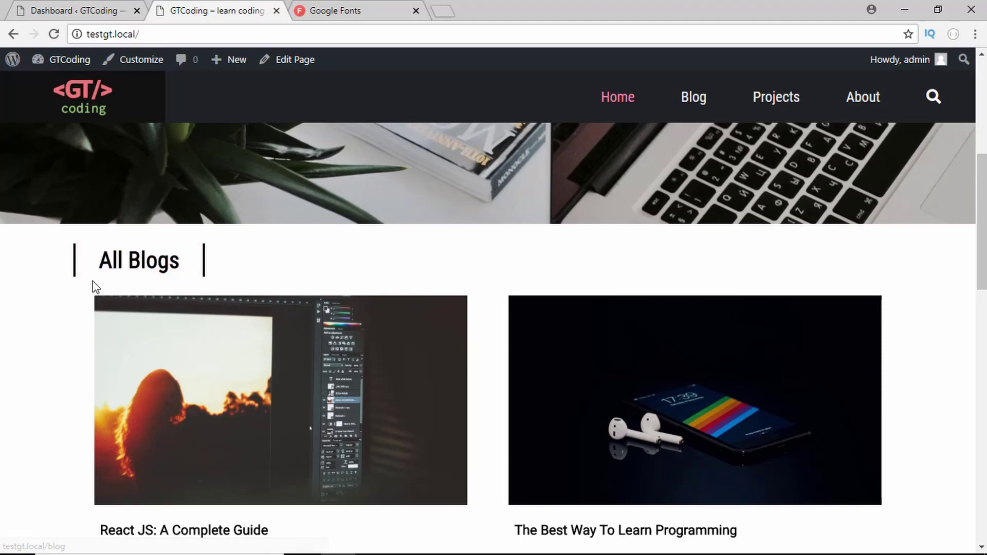
{"action": "scroll", "coordinate": [66, 308], "scroll_direction": "down", "scroll_amount": 5}
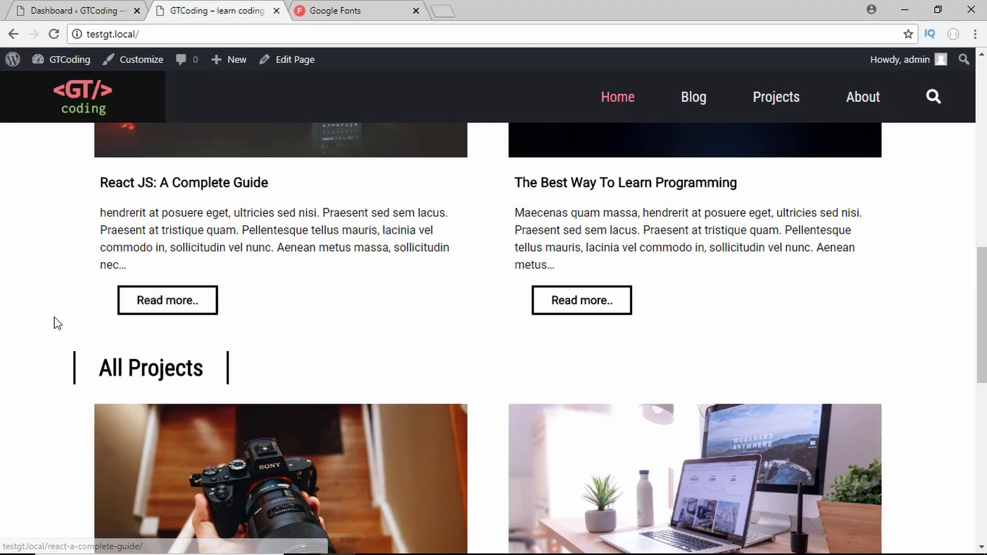
{"action": "scroll", "coordinate": [56, 324], "scroll_direction": "down", "scroll_amount": 10}
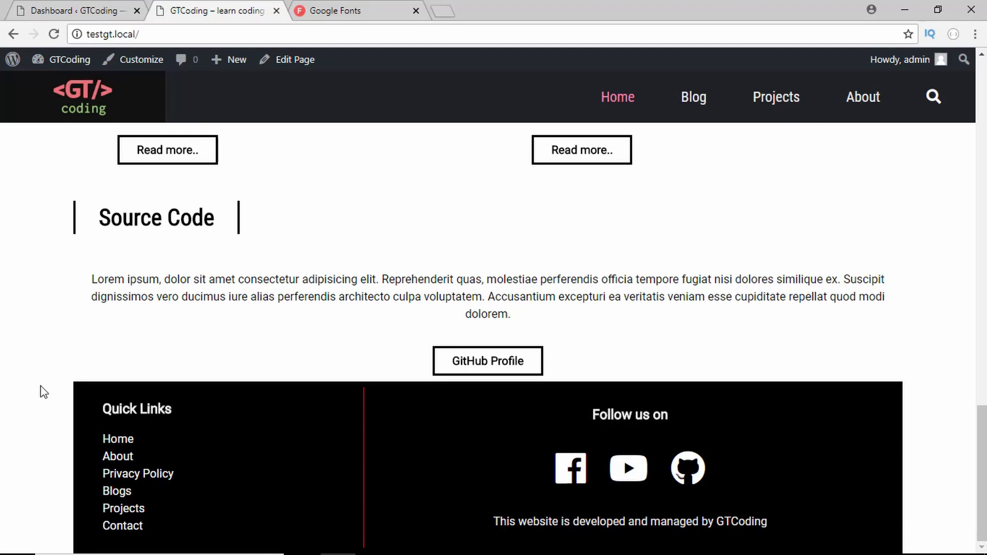
{"action": "scroll", "coordinate": [7, 386], "scroll_direction": "up", "scroll_amount": 12}
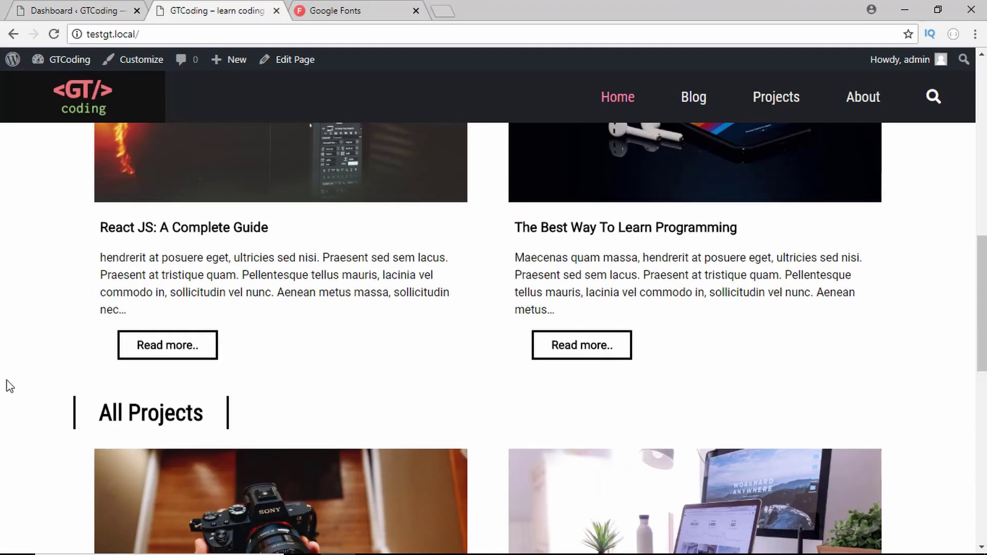
{"action": "scroll", "coordinate": [9, 385], "scroll_direction": "up", "scroll_amount": 12}
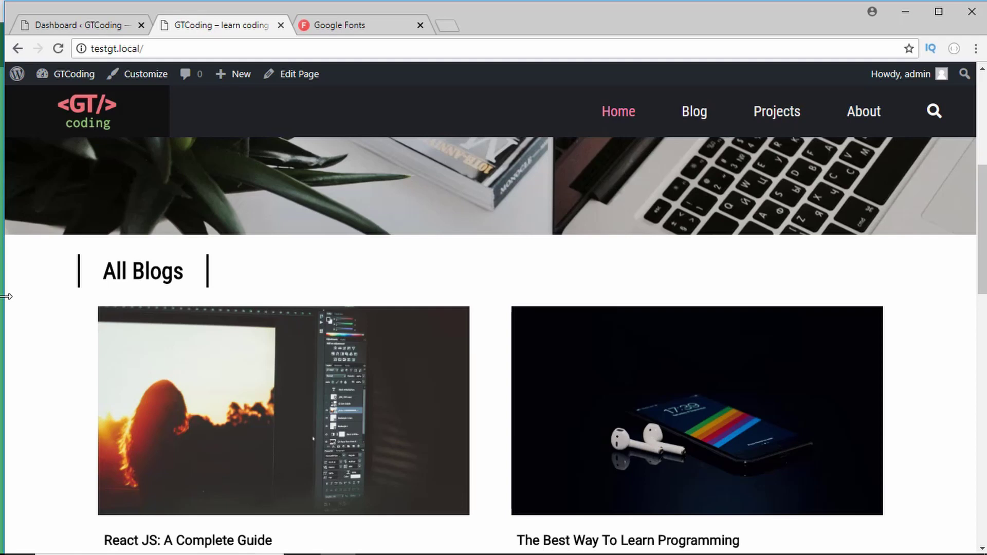
Narrow the browser window, then open and close the site's hamburger menu.
{"action": "left_click_drag", "start_coordinate": [6, 295], "coordinate": [137, 292]}
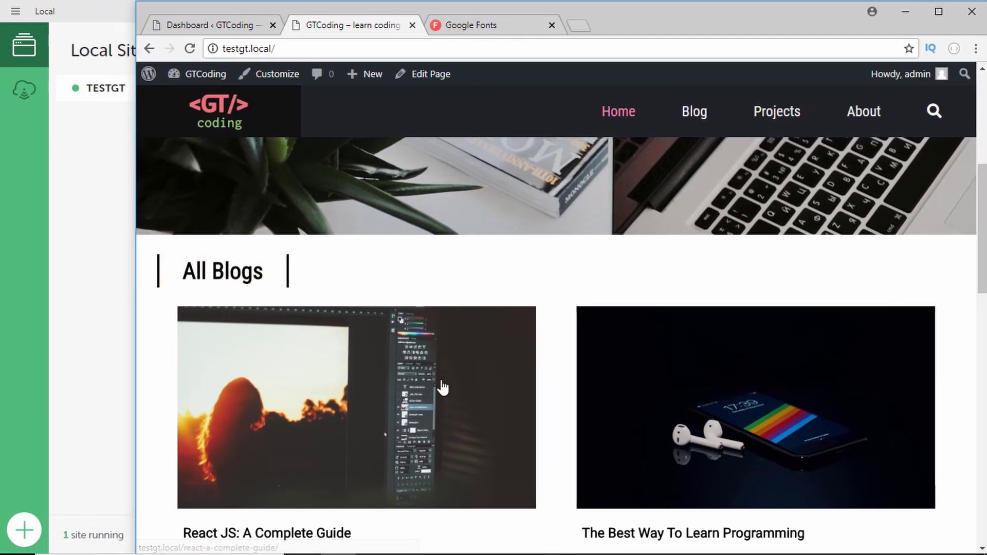
{"action": "mouse_move", "coordinate": [135, 323]}
{"action": "left_mouse_down"}
{"action": "mouse_move", "coordinate": [101, 326]}
{"action": "mouse_move", "coordinate": [136, 328]}
{"action": "left_mouse_up"}
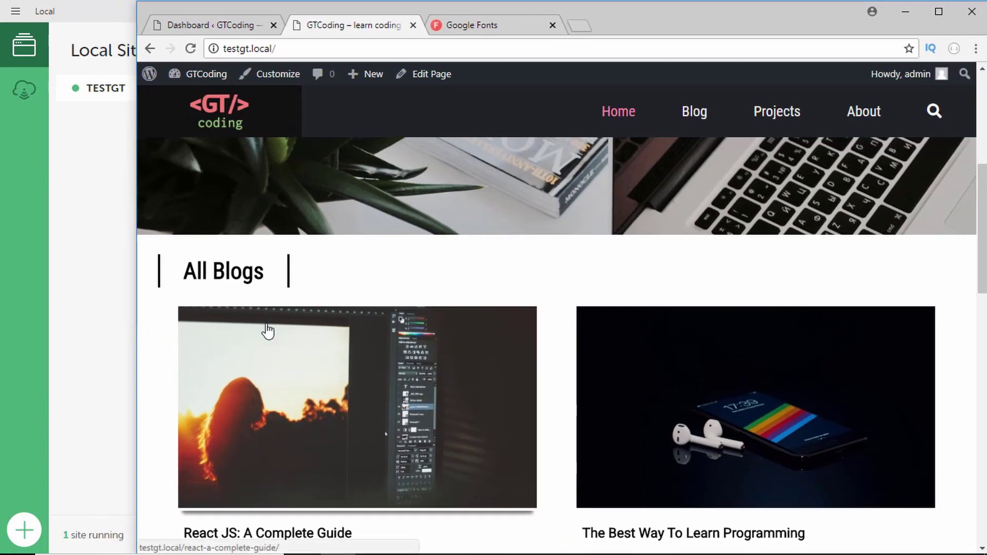
{"action": "left_click_drag", "start_coordinate": [279, 293], "coordinate": [356, 329]}
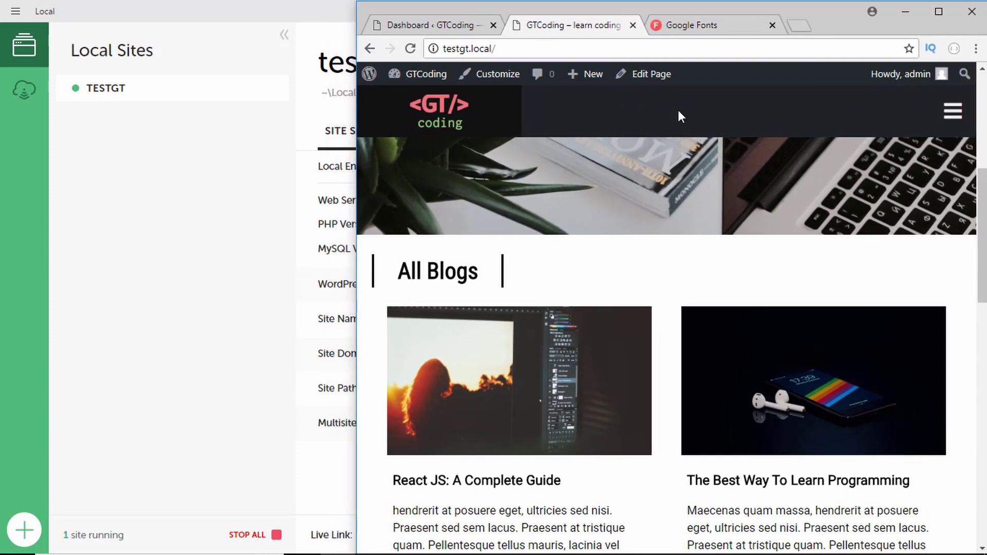
{"action": "left_click", "coordinate": [952, 115]}
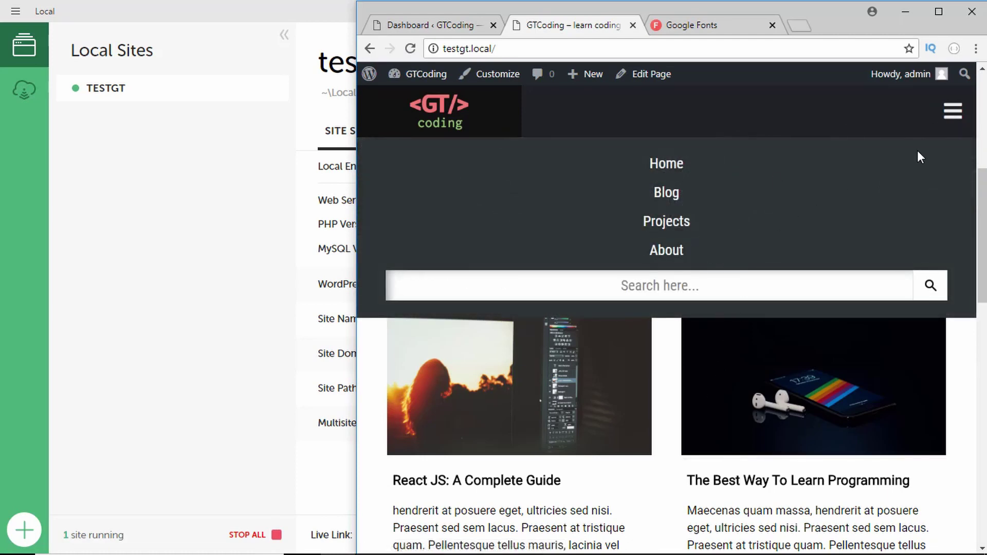
{"action": "left_click", "coordinate": [952, 115]}
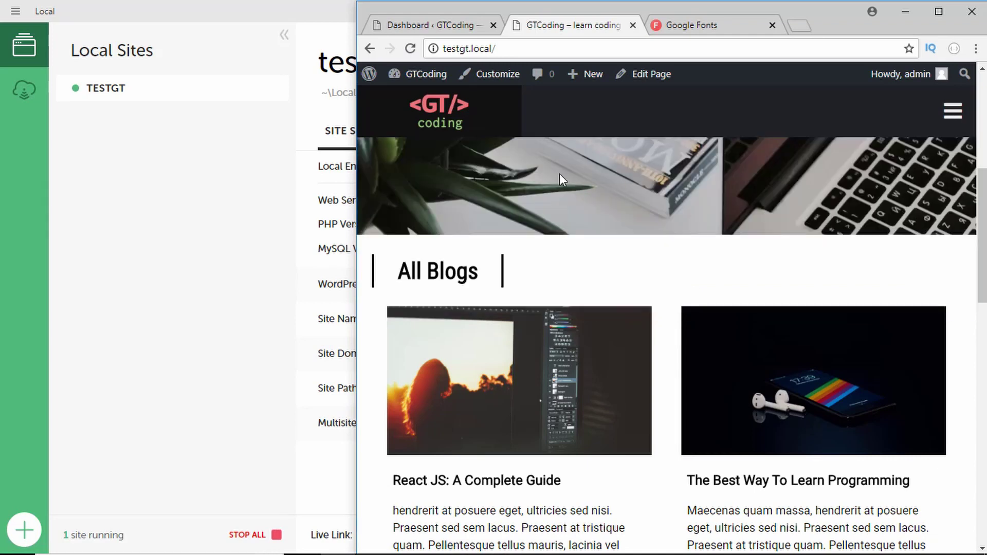